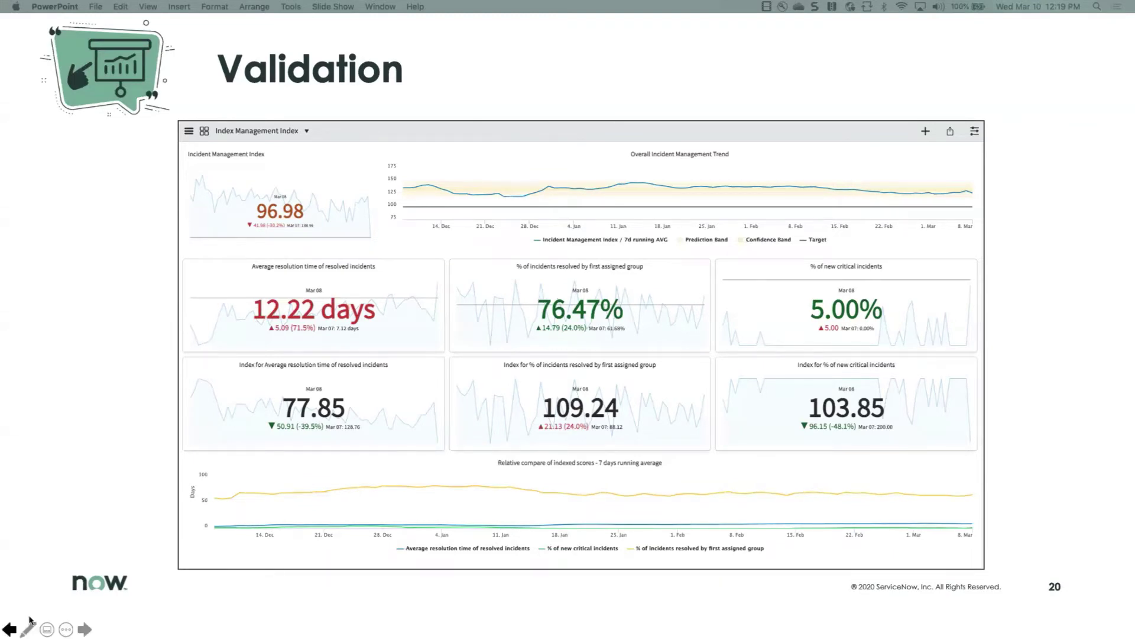
Switch to Google Chrome and open the targets of the Average resolution time of resolved incidents indicator from the dashboard.
{"action": "left_click", "coordinate": [417, 579]}
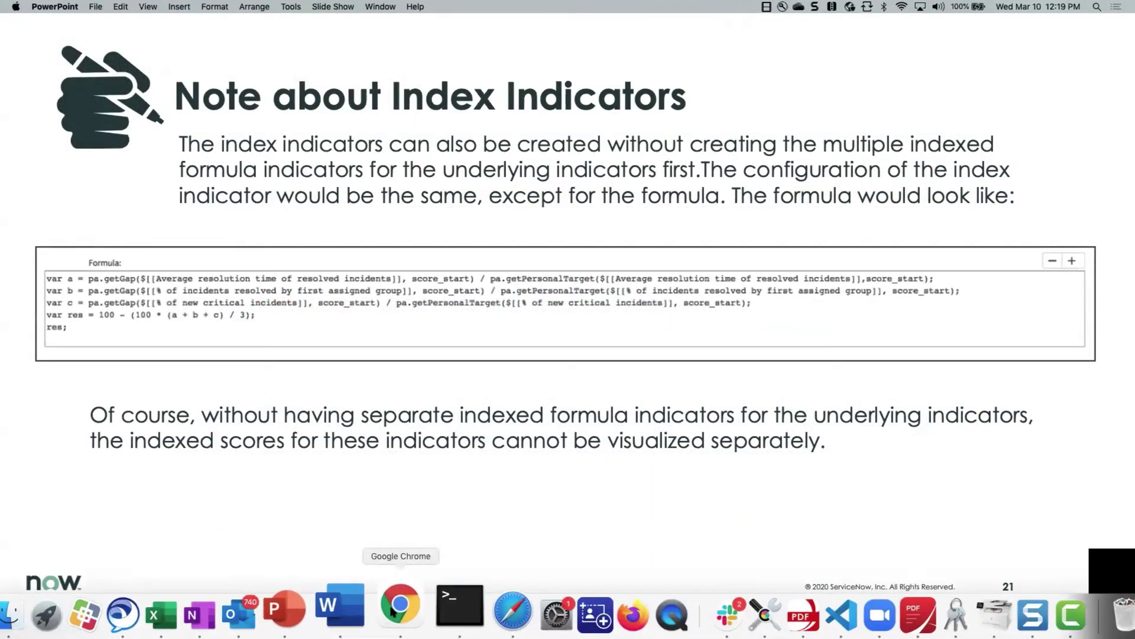
{"action": "left_click", "coordinate": [388, 611]}
{"action": "left_click", "coordinate": [657, 216]}
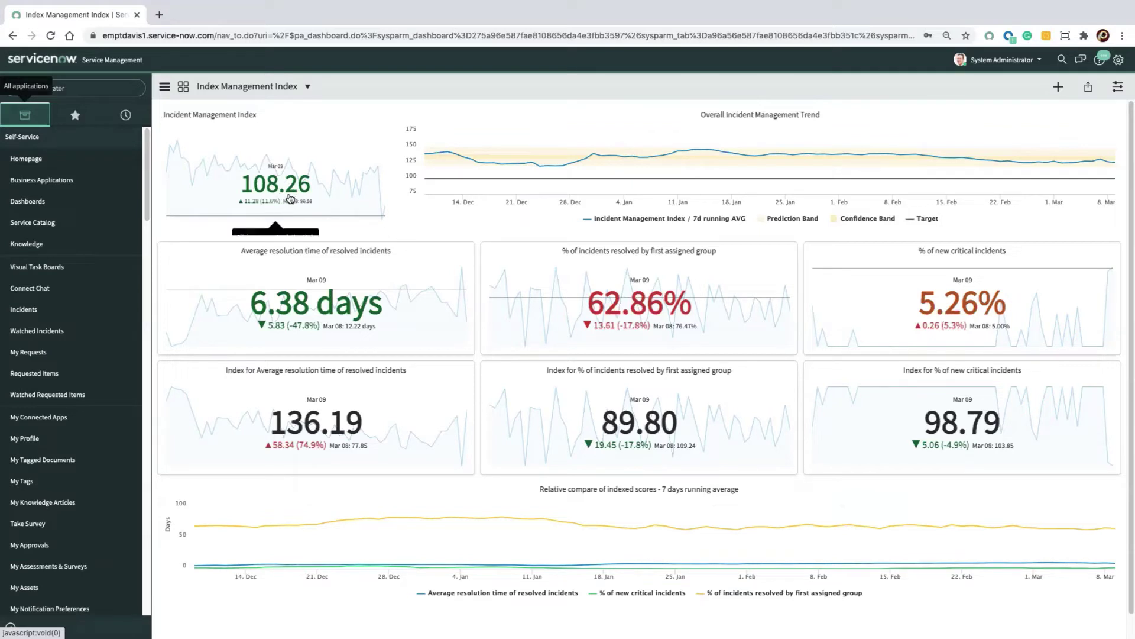
{"action": "left_click", "coordinate": [320, 302]}
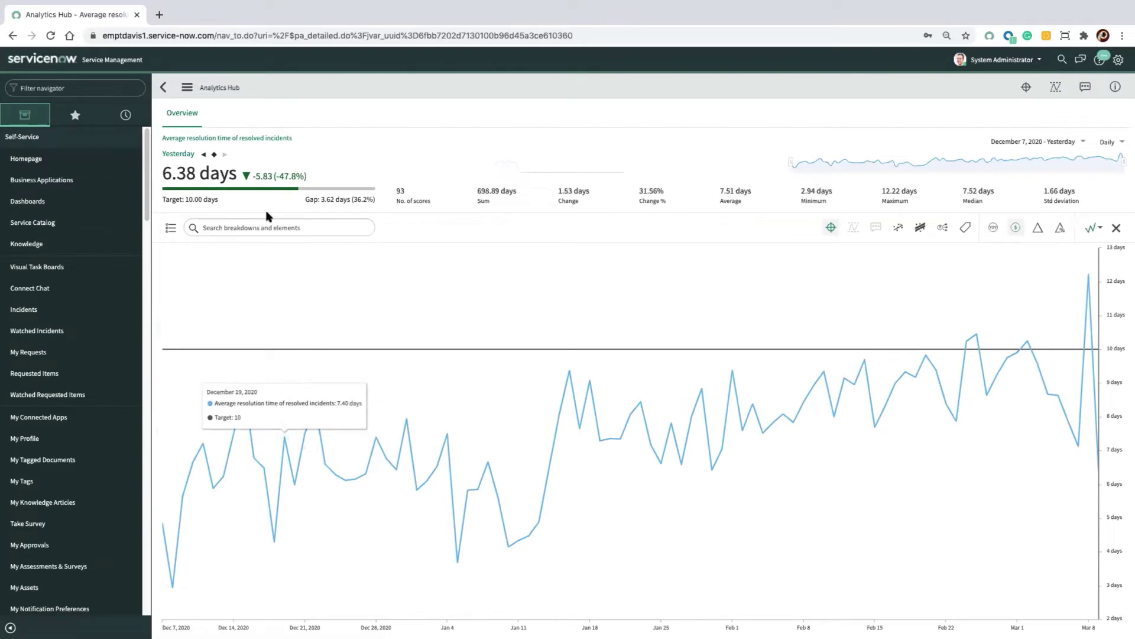
{"action": "left_click", "coordinate": [1027, 89]}
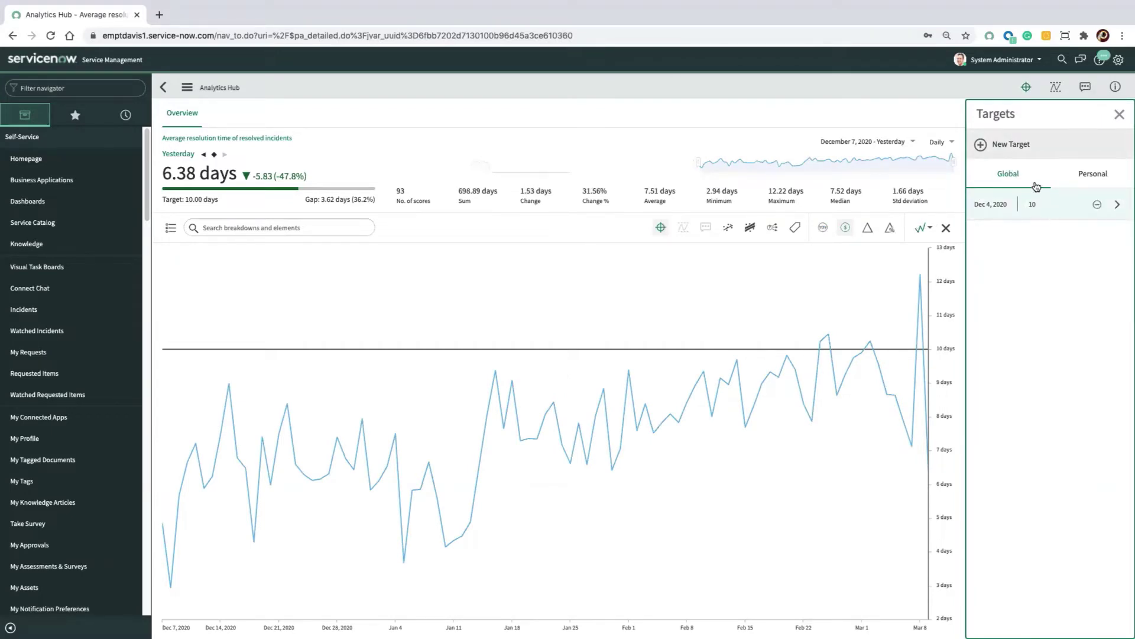
Set the indicator's Dec 4, 2020 global target to 17.5 and save it.
{"action": "left_click", "coordinate": [1042, 208]}
{"action": "double_click", "coordinate": [1001, 157]}
{"action": "key", "text": "BackSpace"}
{"action": "type", "text": "6"}
{"action": "key", "text": "BackSpace"}
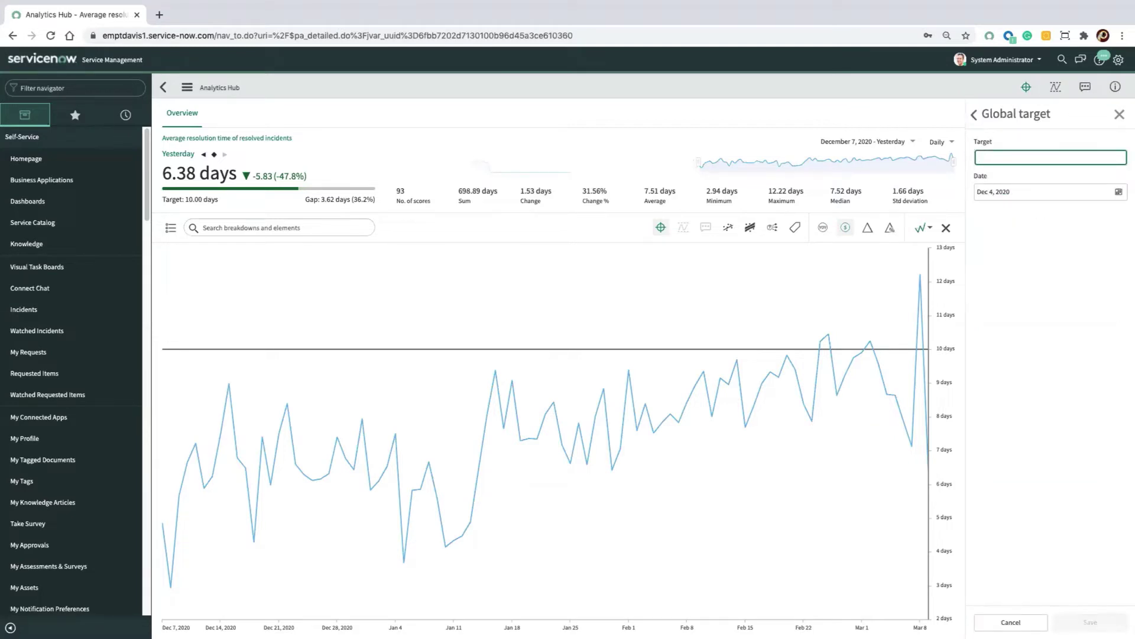
{"action": "type", "text": "17.5"}
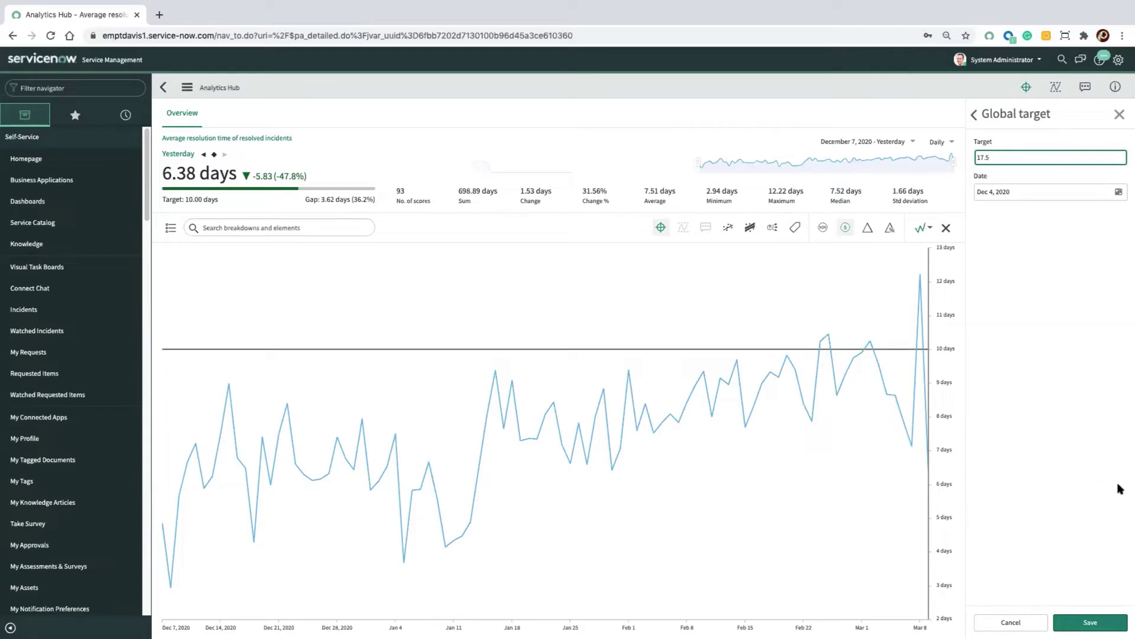
{"action": "left_click", "coordinate": [1090, 623]}
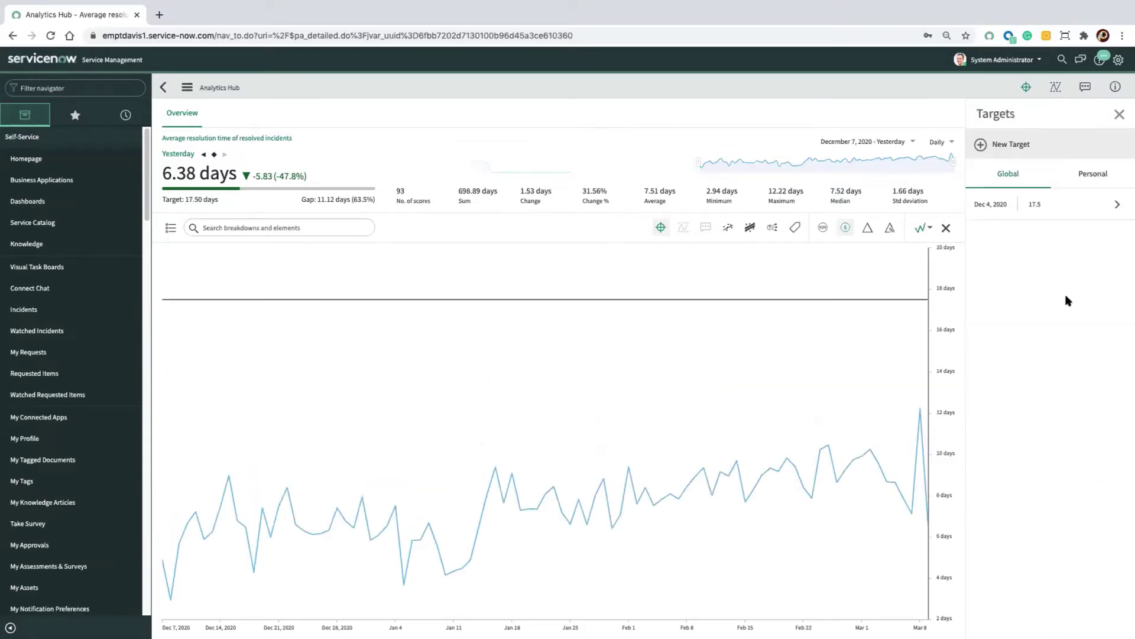
Add a global target of 10 starting Feb 1, save it, and return to the Index Management Index dashboard.
{"action": "left_click", "coordinate": [983, 146]}
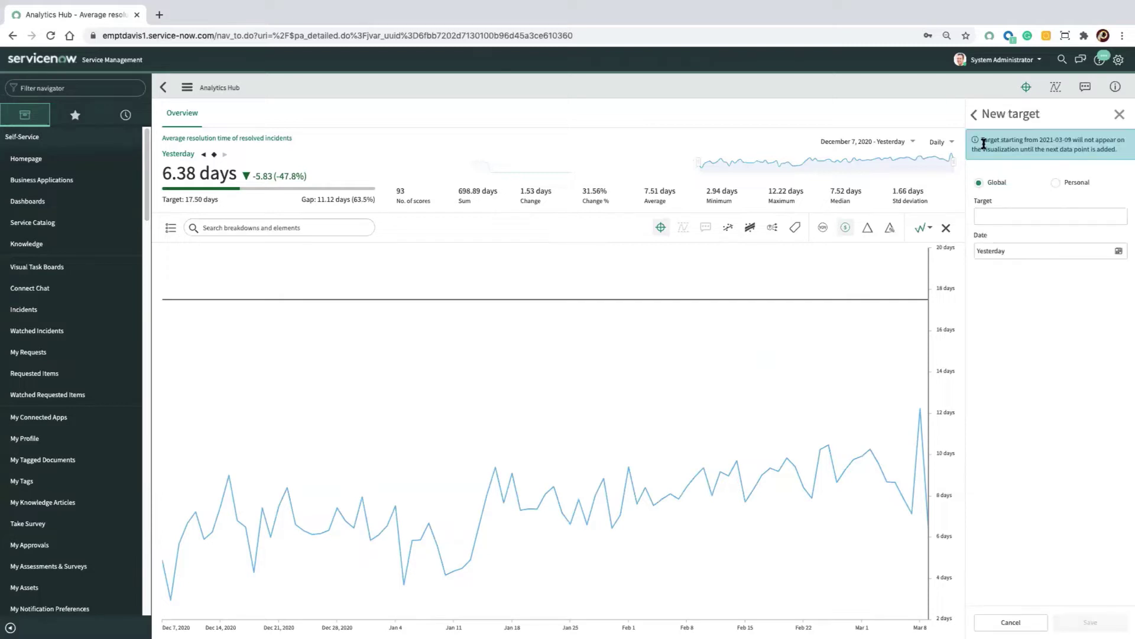
{"action": "left_click", "coordinate": [1036, 217]}
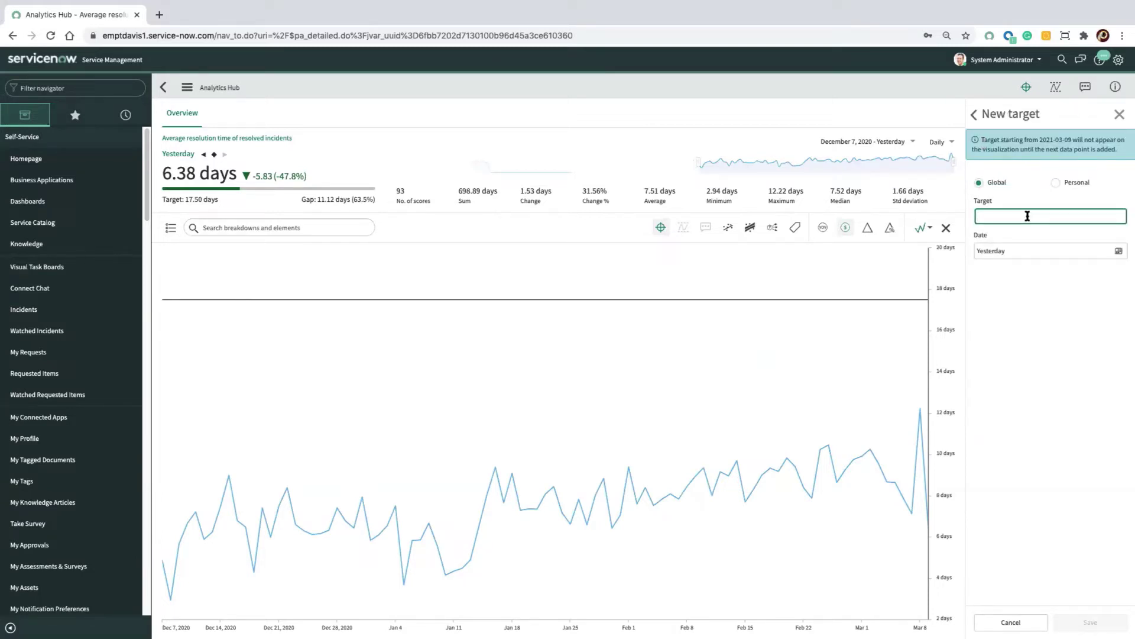
{"action": "type", "text": "10"}
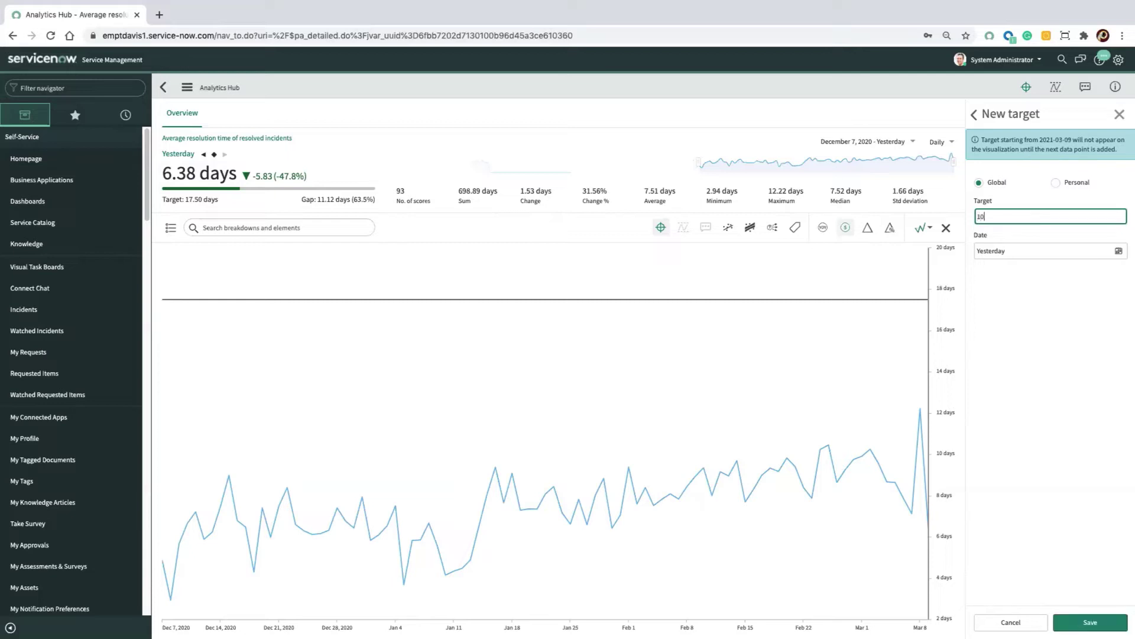
{"action": "left_click", "coordinate": [1119, 253]}
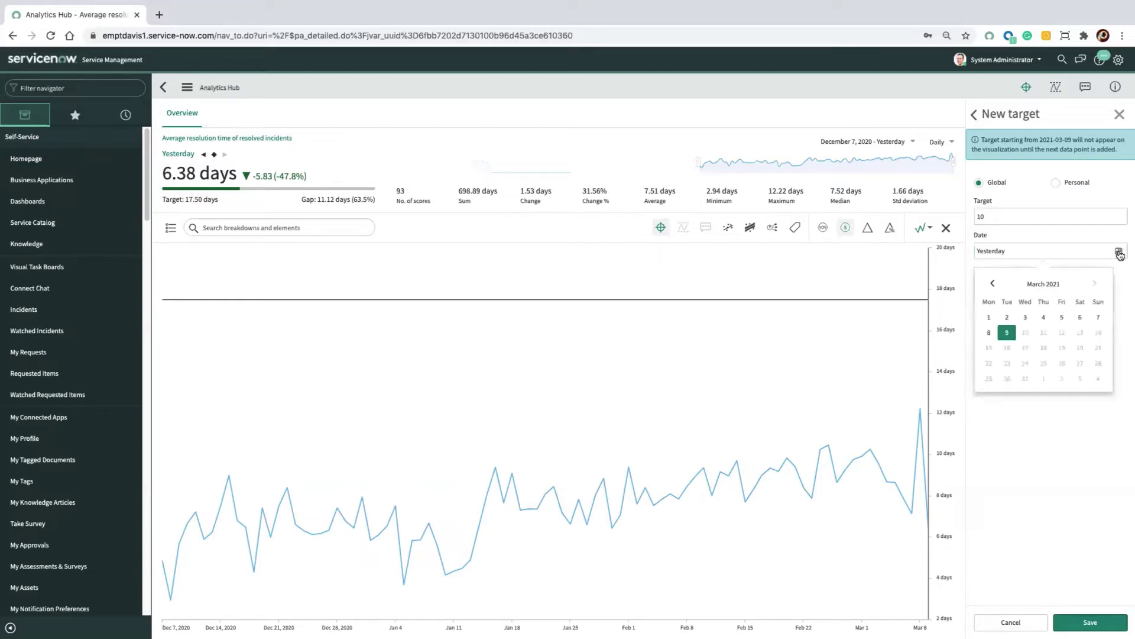
{"action": "left_click", "coordinate": [994, 285]}
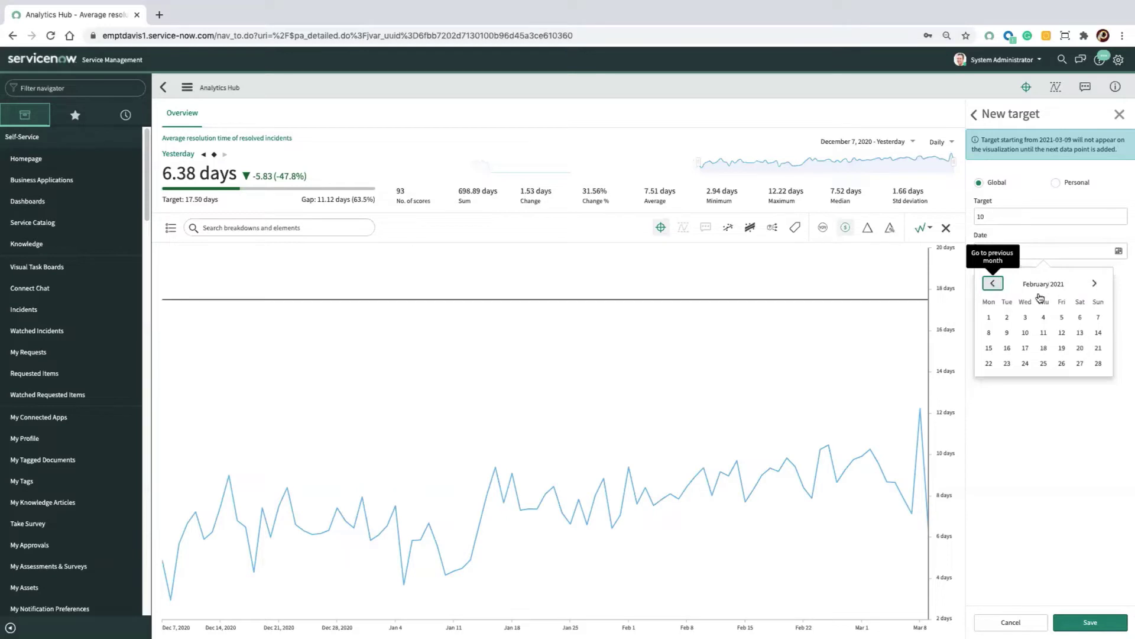
{"action": "left_click", "coordinate": [989, 318]}
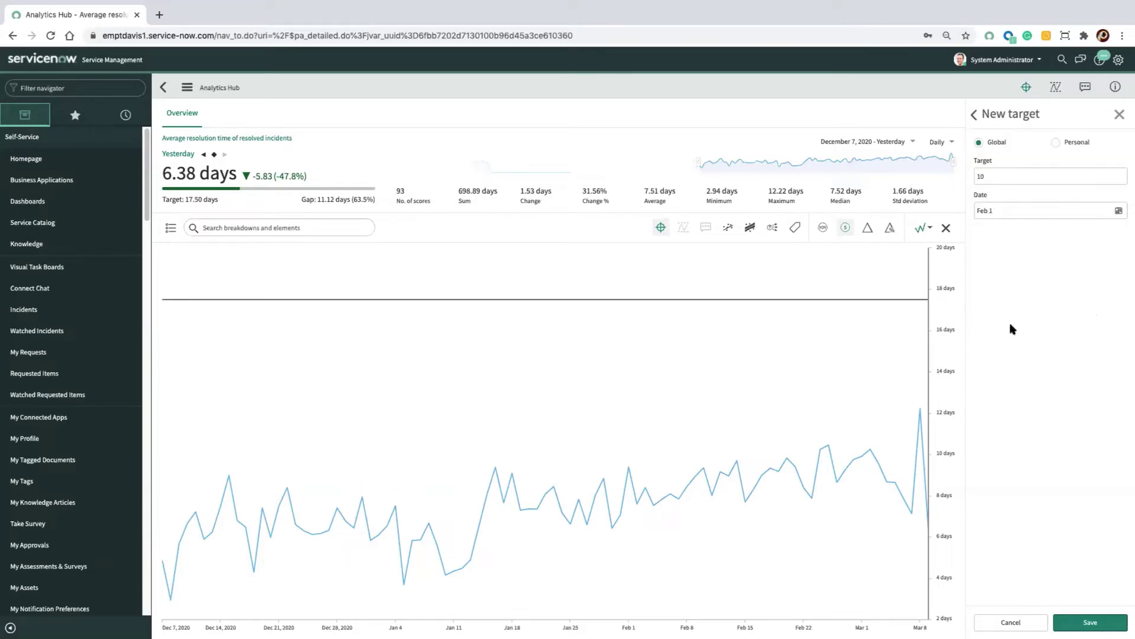
{"action": "left_click", "coordinate": [1095, 624]}
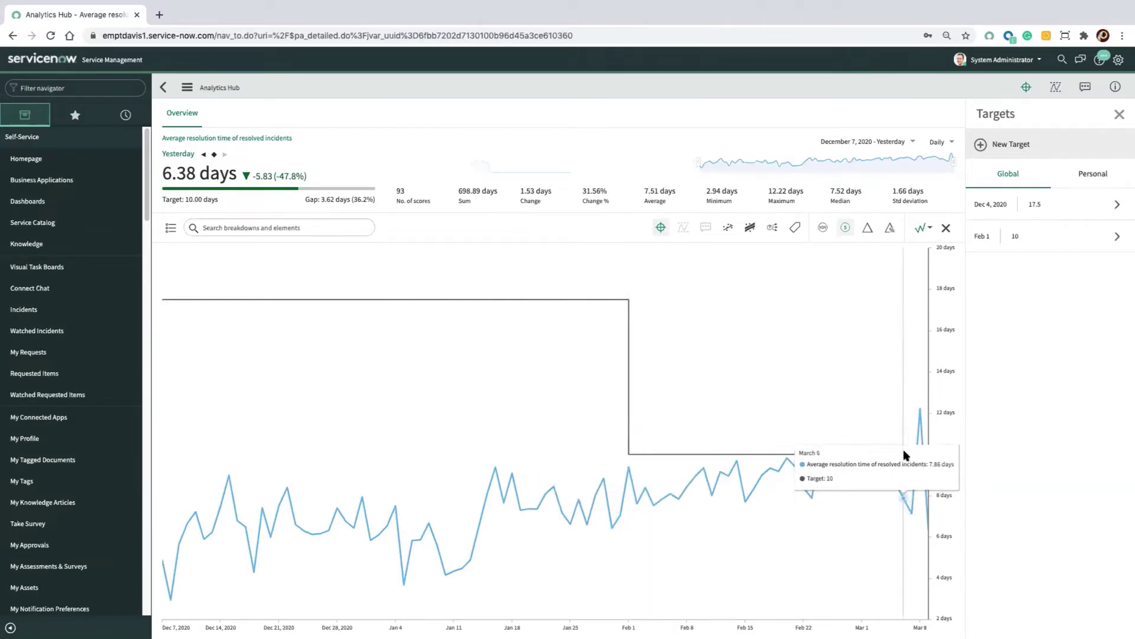
{"action": "left_click", "coordinate": [125, 116]}
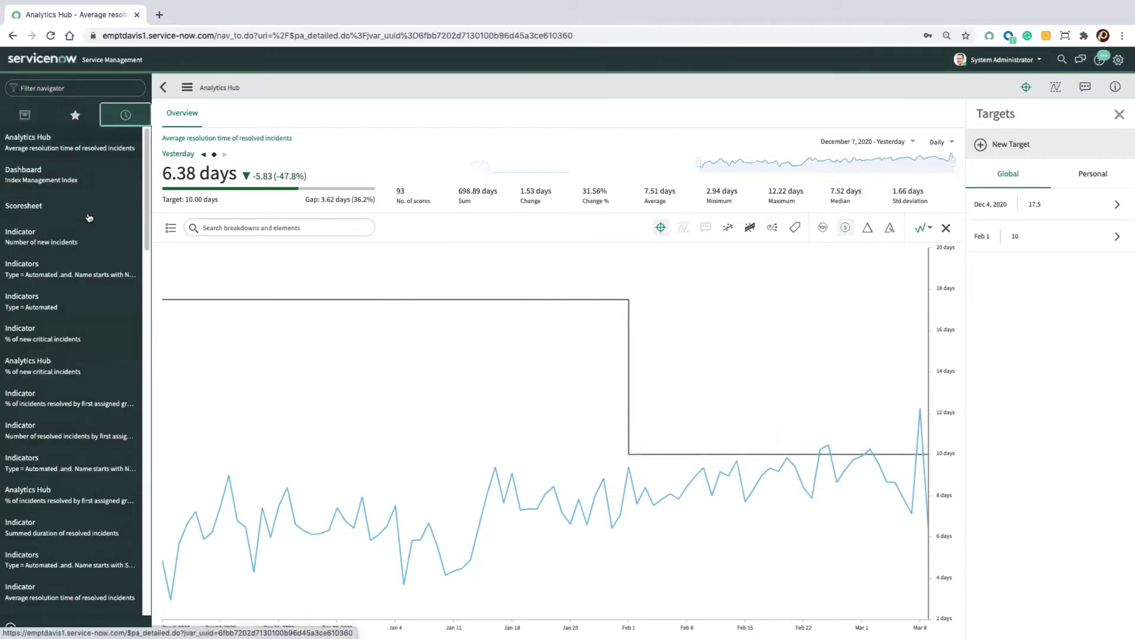
{"action": "left_click", "coordinate": [74, 182]}
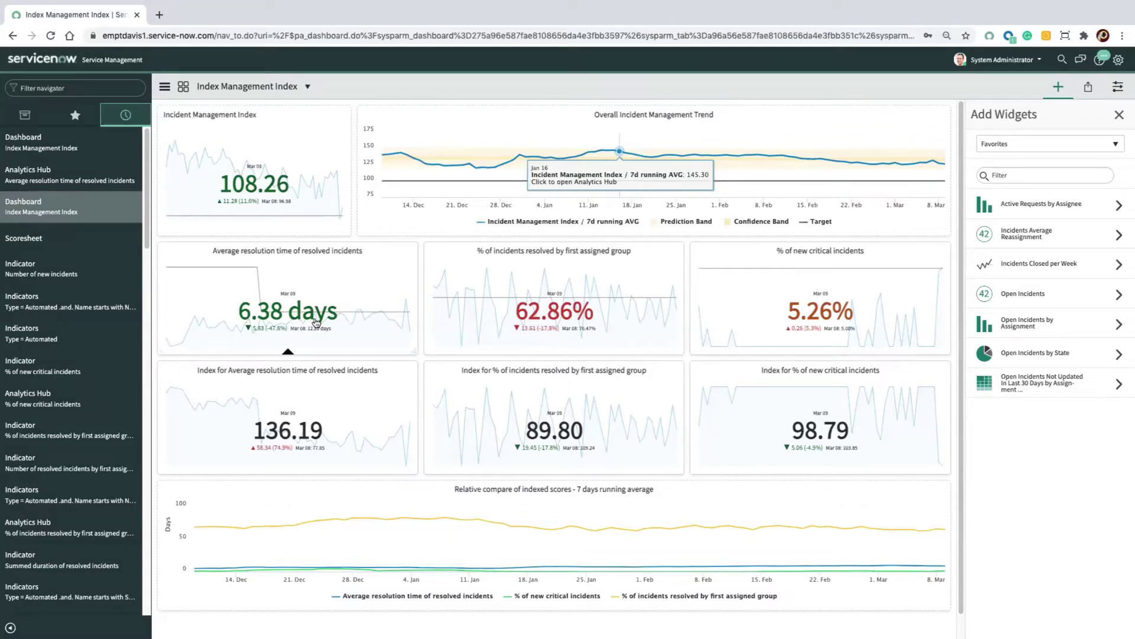
Reopen the targets of Average resolution time of resolved incidents and set the Dec 4, 2020 global target to 10.
{"action": "left_click", "coordinate": [294, 304]}
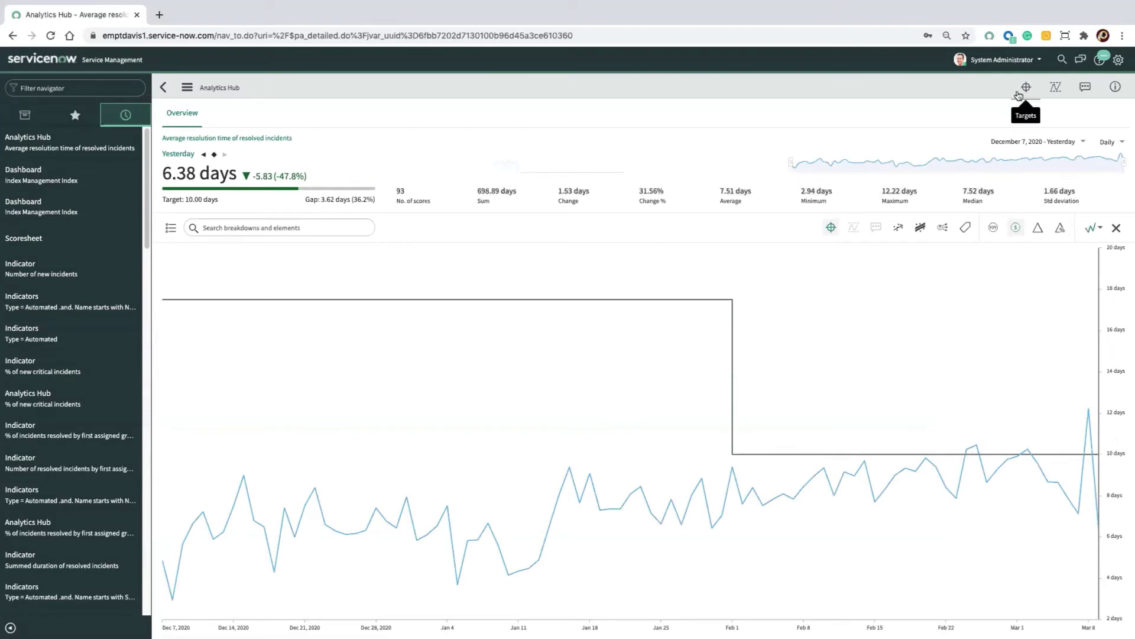
{"action": "left_click", "coordinate": [1026, 87]}
{"action": "left_click", "coordinate": [1050, 211]}
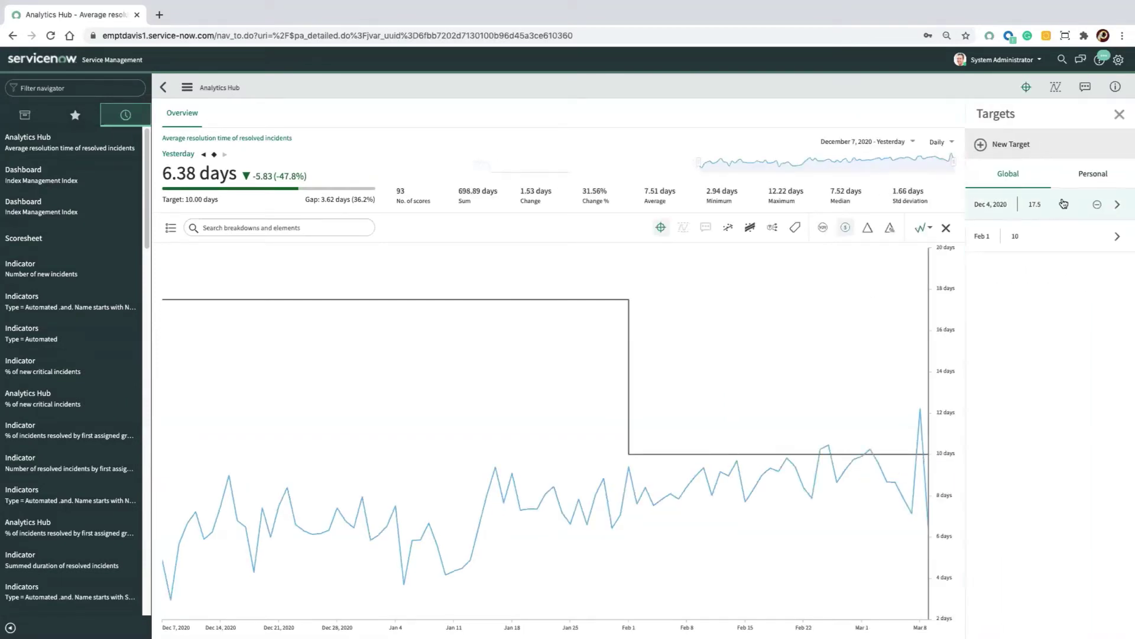
{"action": "double_click", "coordinate": [1006, 158]}
{"action": "type", "text": "10"}
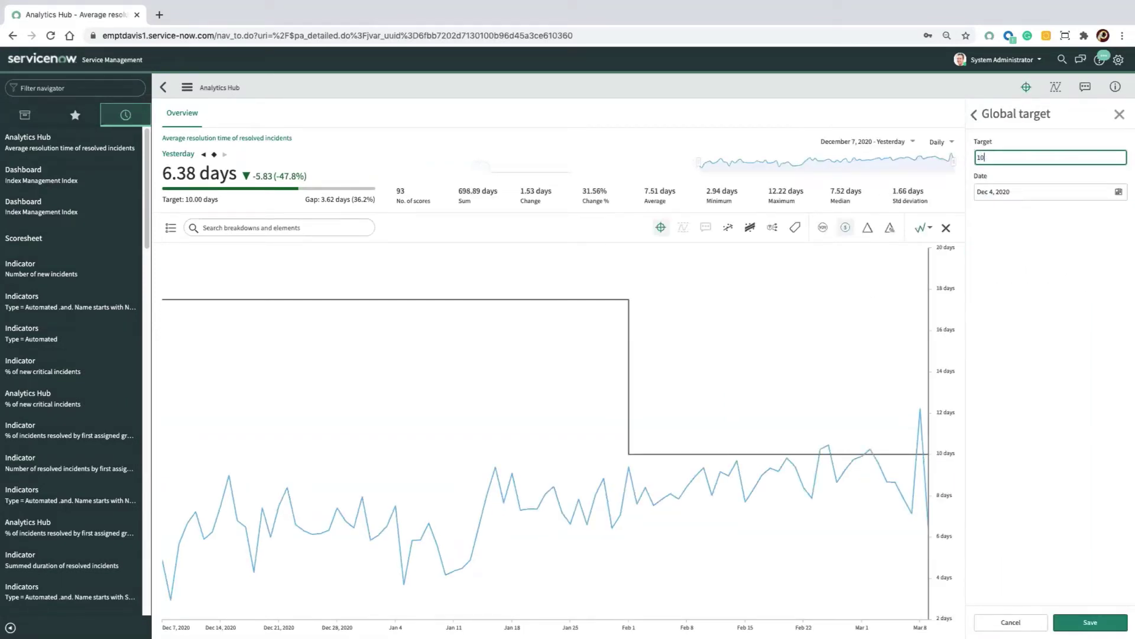
{"action": "left_click", "coordinate": [1086, 622]}
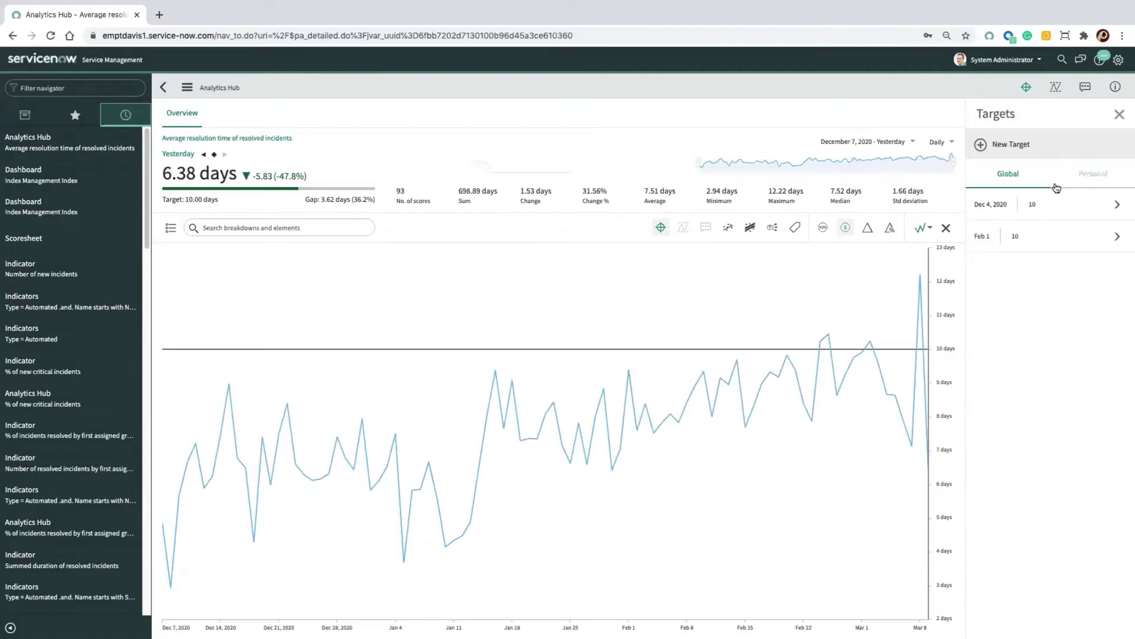
Set the Feb 1 global target to 5, save it, and return to the Index Management Index dashboard.
{"action": "left_click", "coordinate": [1032, 237]}
{"action": "double_click", "coordinate": [994, 155]}
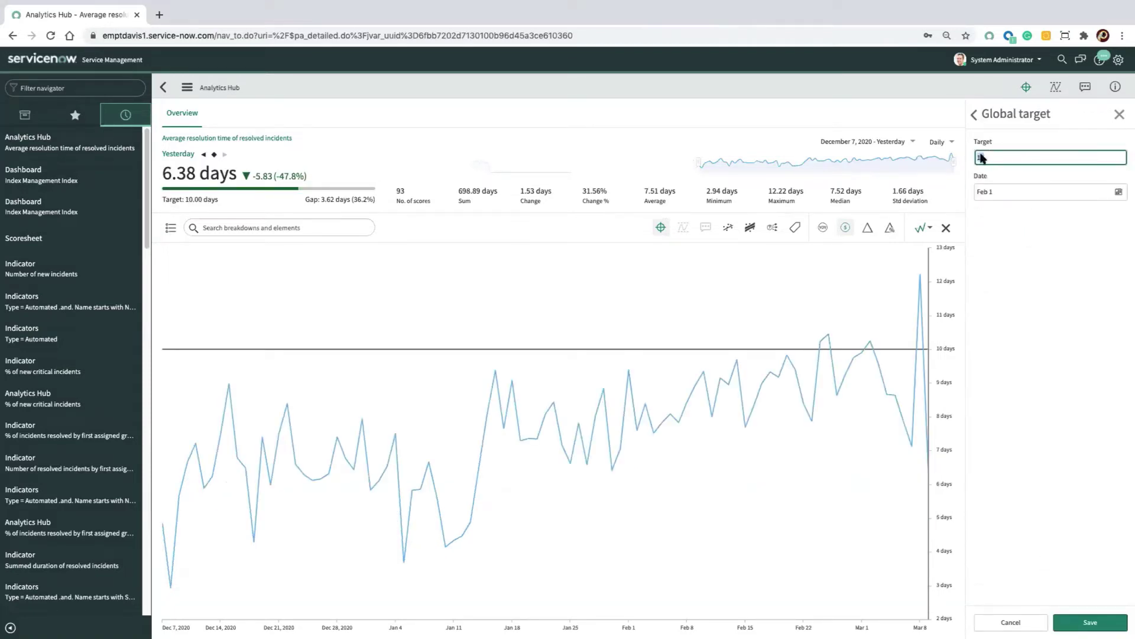
{"action": "type", "text": "5"}
{"action": "left_click", "coordinate": [1091, 622]}
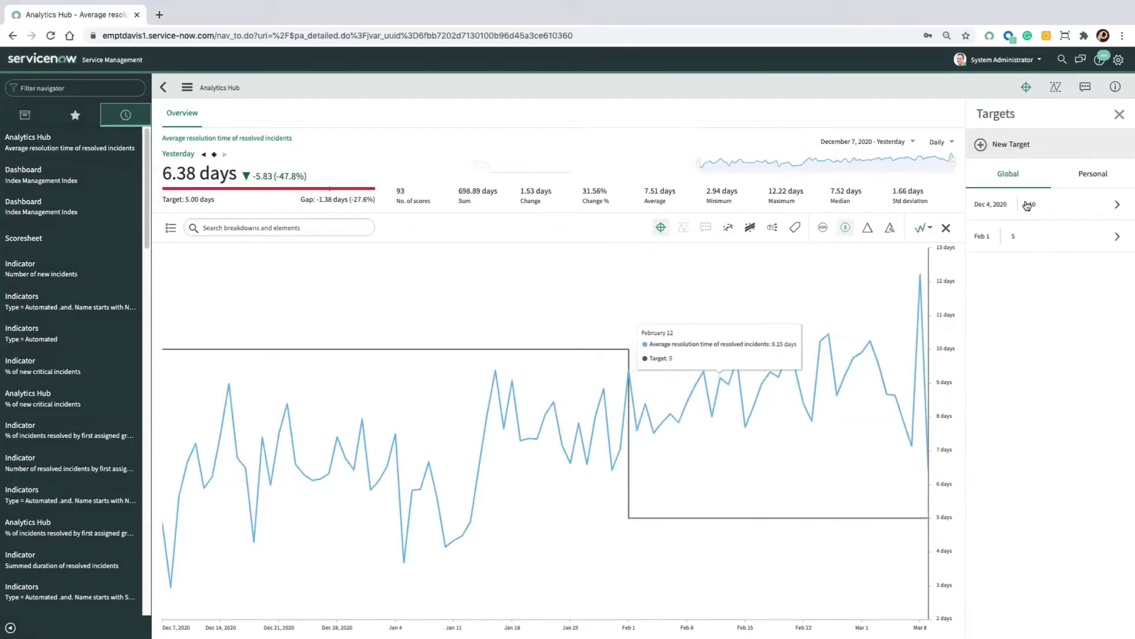
{"action": "left_click", "coordinate": [1121, 114]}
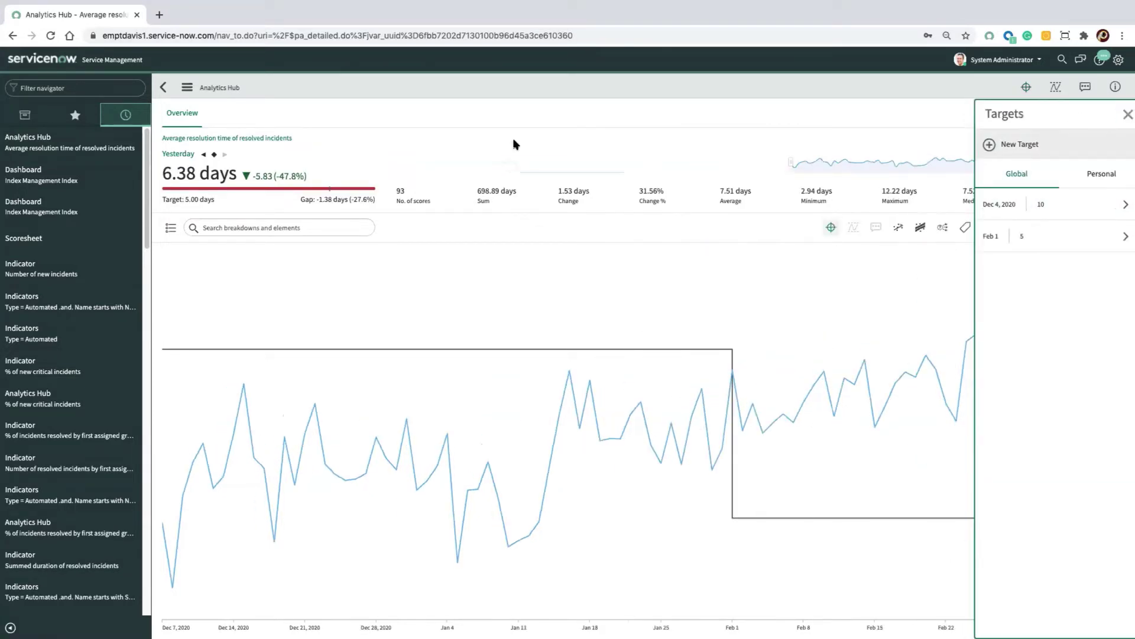
{"action": "left_click", "coordinate": [84, 179]}
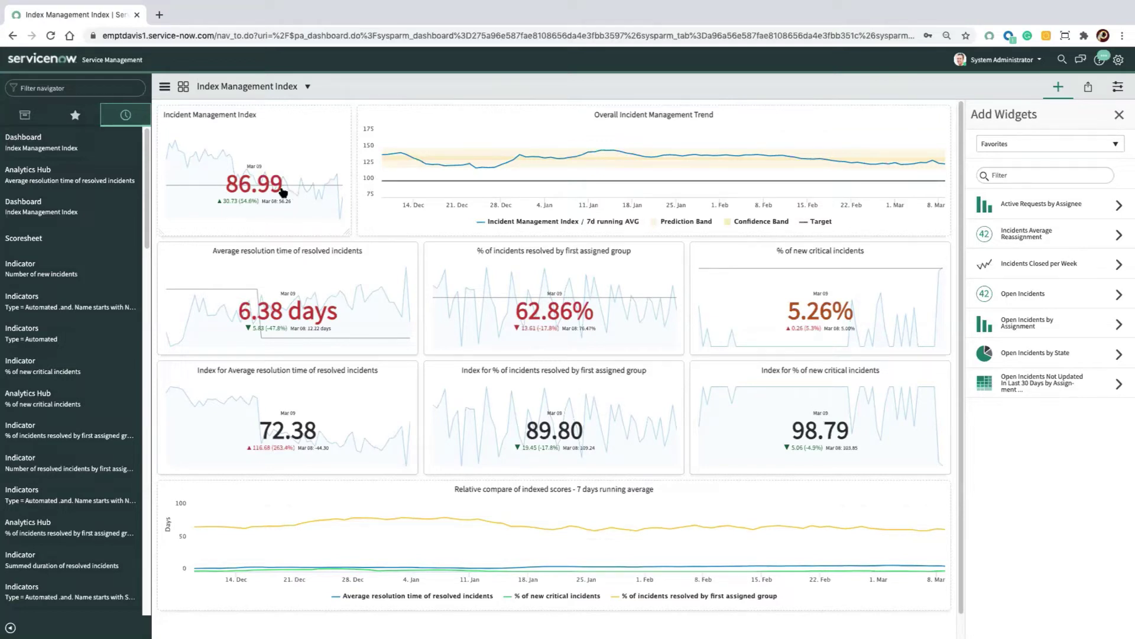
Add a global target of 50 starting Feb 1 to % of incidents resolved by first assigned group, and return to the dashboard.
{"action": "left_click", "coordinate": [556, 314]}
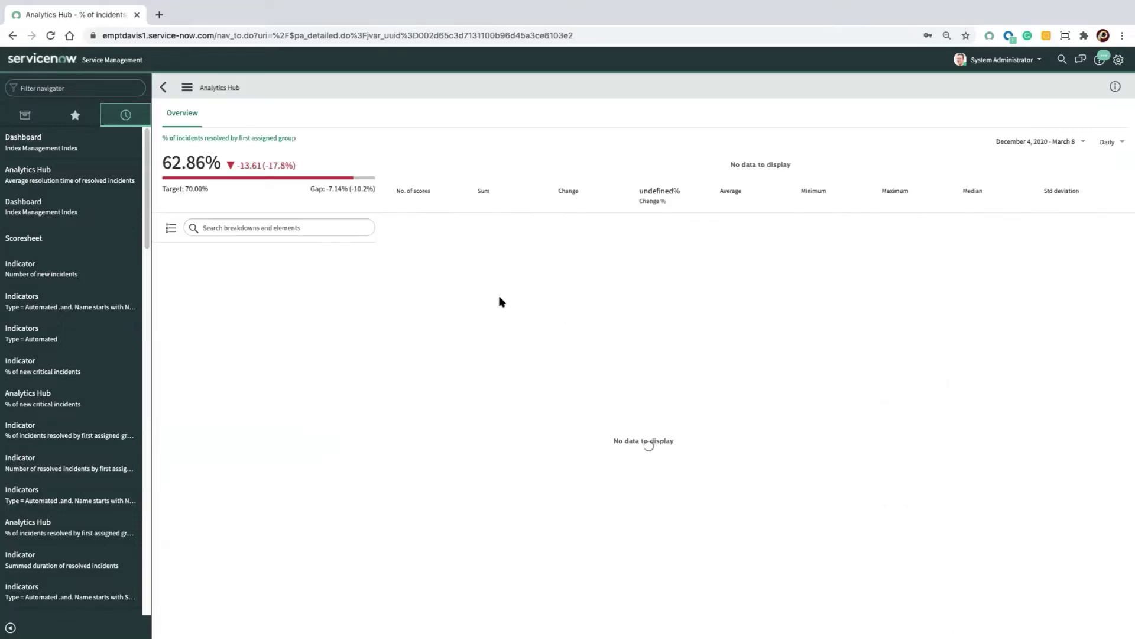
{"action": "left_click", "coordinate": [1026, 87]}
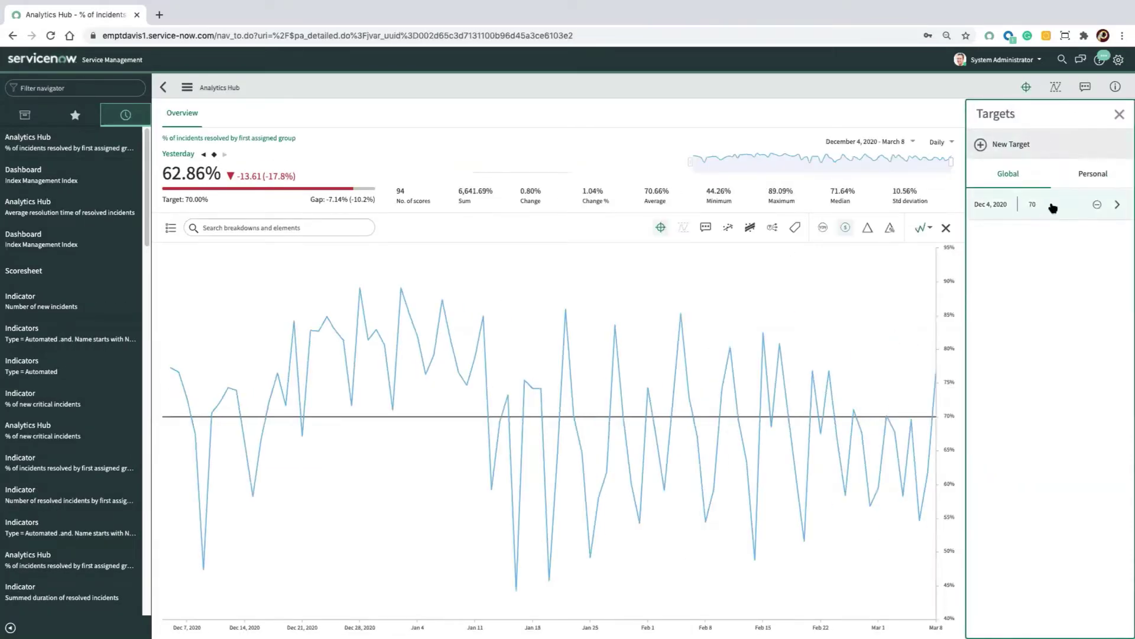
{"action": "left_click", "coordinate": [998, 146]}
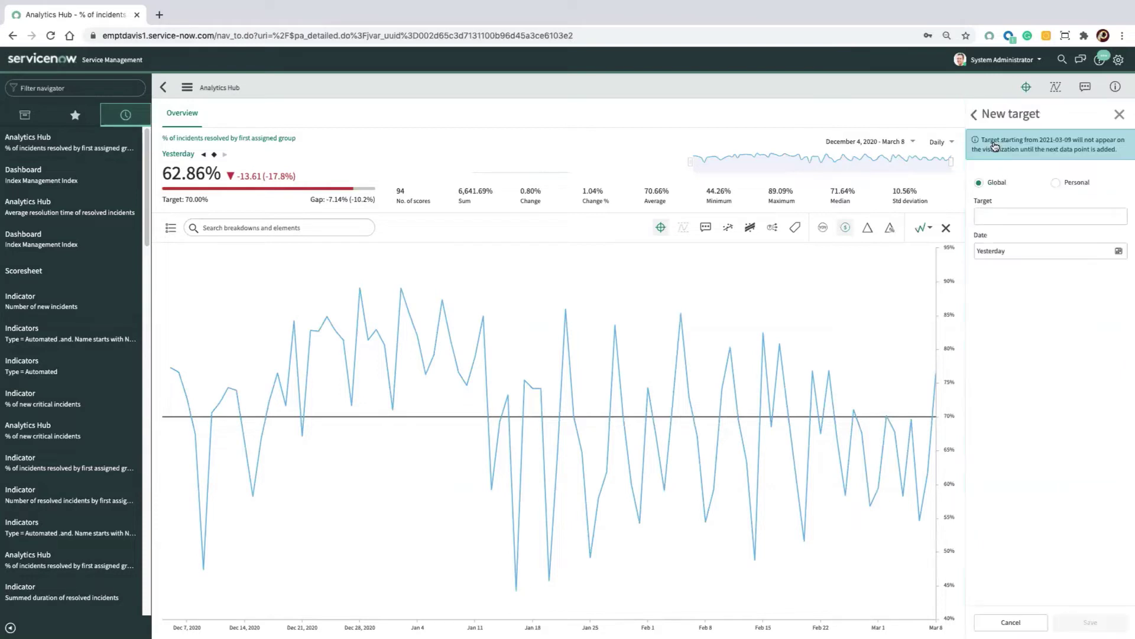
{"action": "left_click", "coordinate": [1023, 217]}
{"action": "type", "text": "50"}
{"action": "left_click", "coordinate": [1051, 255]}
{"action": "left_click", "coordinate": [993, 283]}
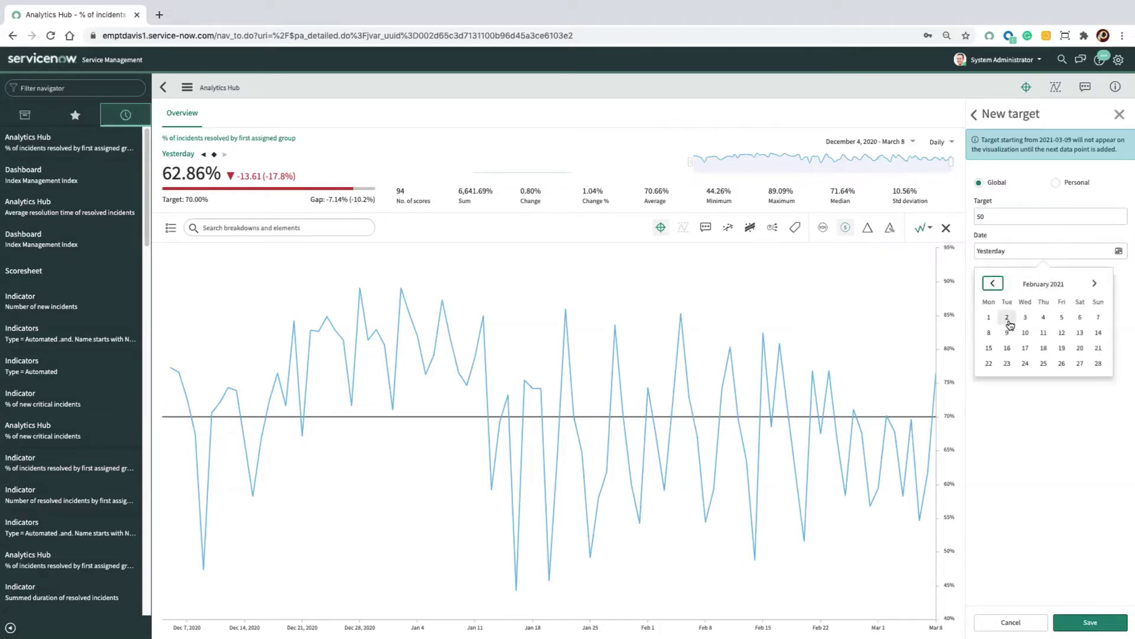
{"action": "left_click", "coordinate": [988, 317]}
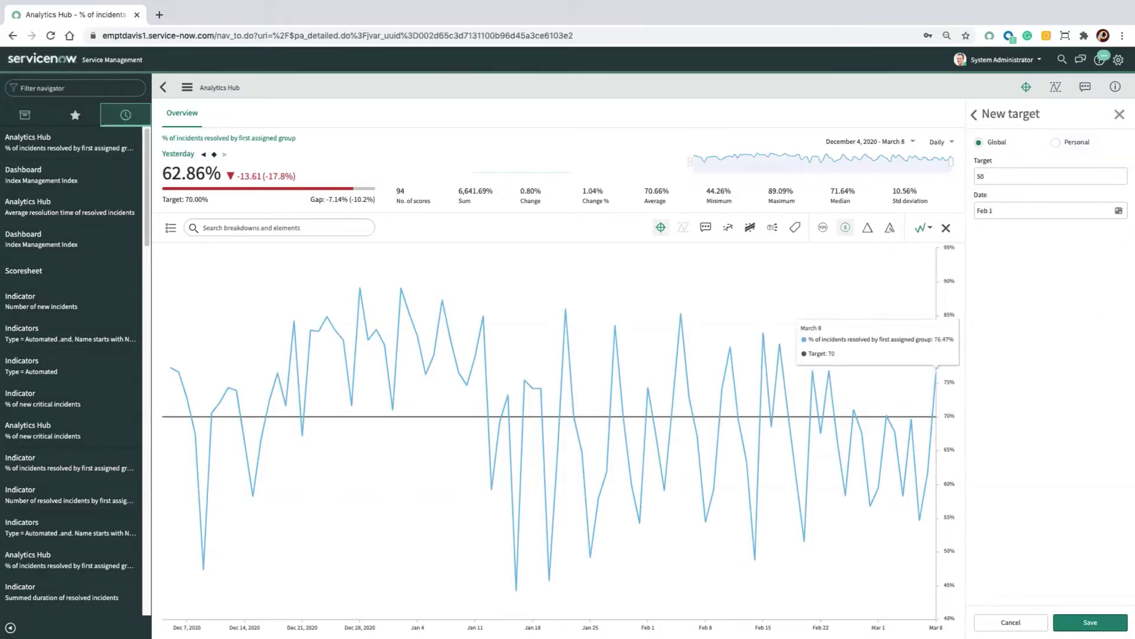
{"action": "left_click", "coordinate": [1092, 623]}
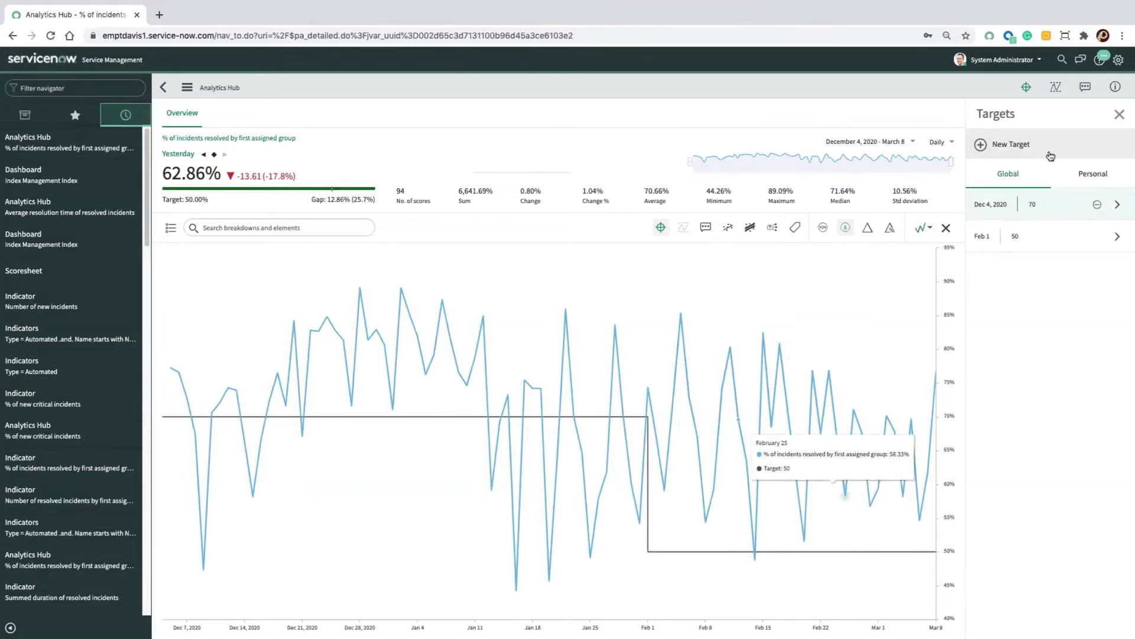
{"action": "left_click", "coordinate": [1119, 114]}
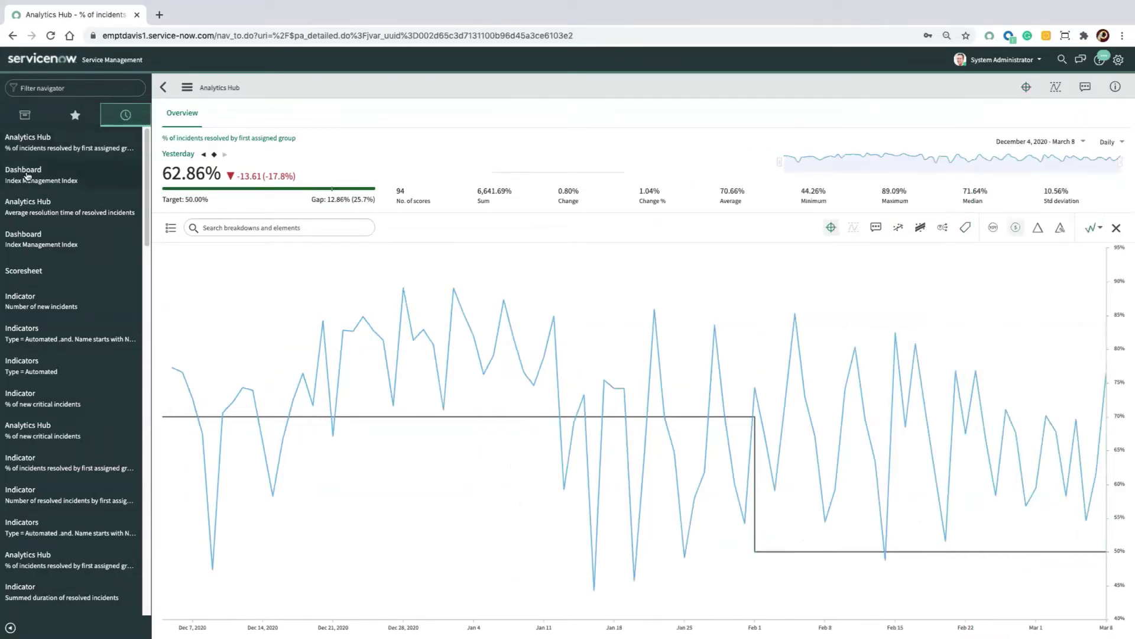
{"action": "left_click", "coordinate": [28, 176]}
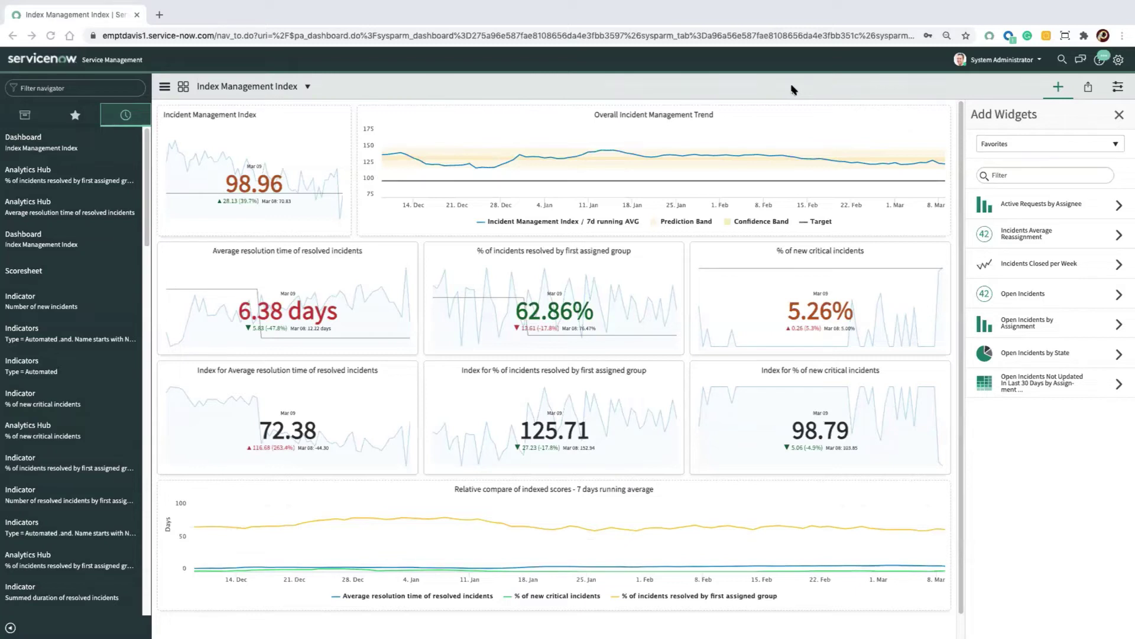
Open the Incident Management Index indicator's configuration record from its Analytics Hub view.
{"action": "left_click", "coordinate": [251, 180]}
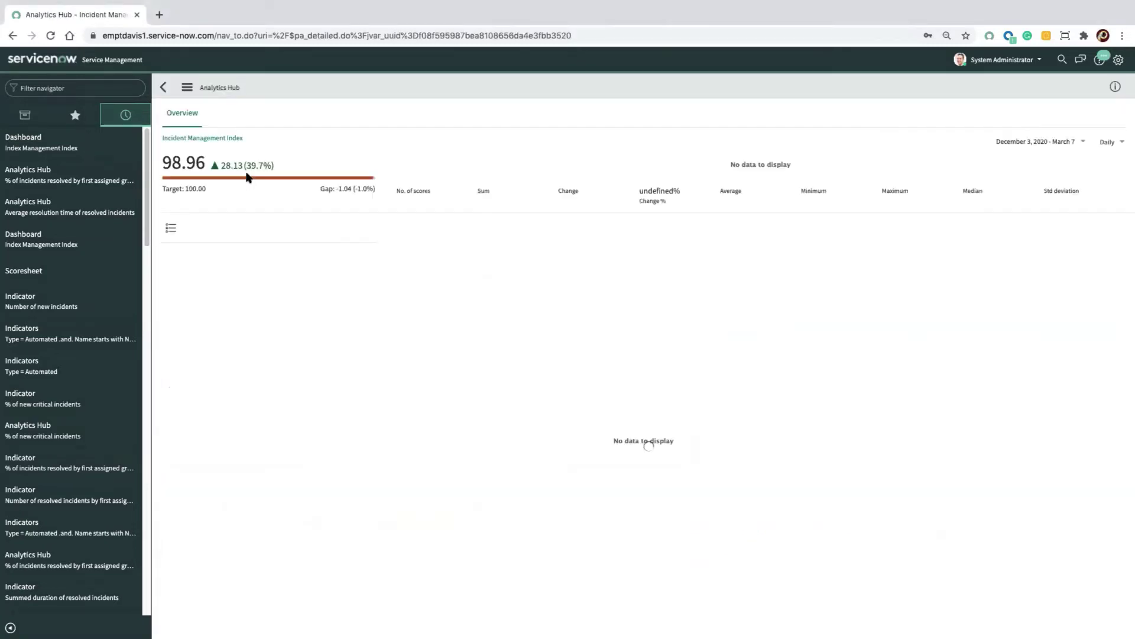
{"action": "left_click", "coordinate": [187, 87]}
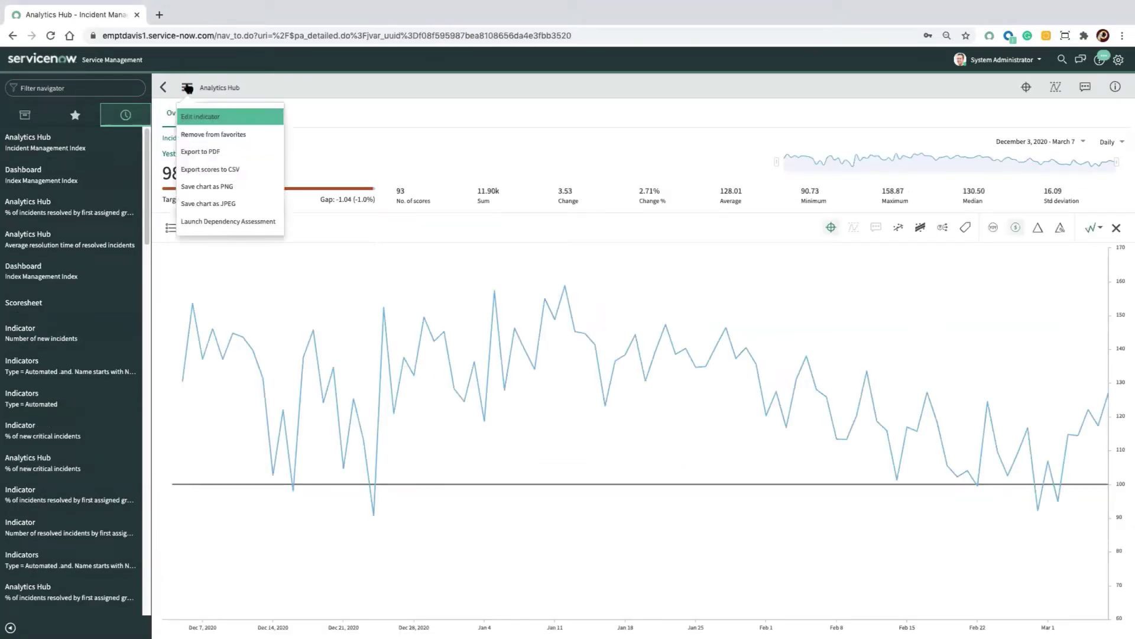
{"action": "left_click", "coordinate": [208, 119]}
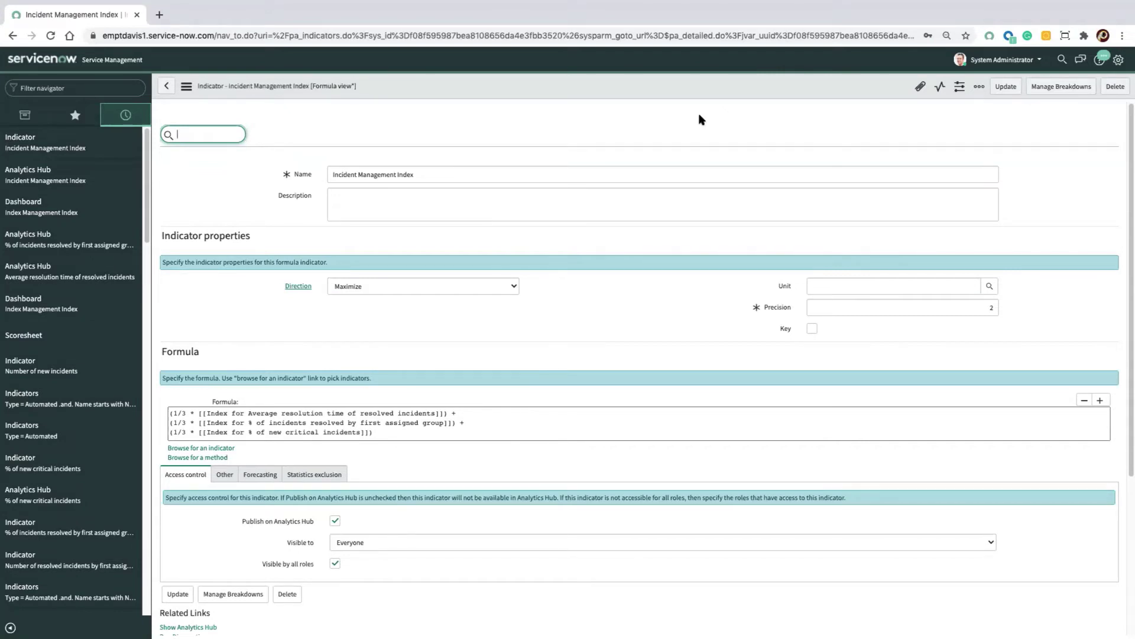
Change the formula weights to .3 for average resolution time, .3 for first assigned group and .4 for new critical incidents.
{"action": "left_click", "coordinate": [180, 413]}
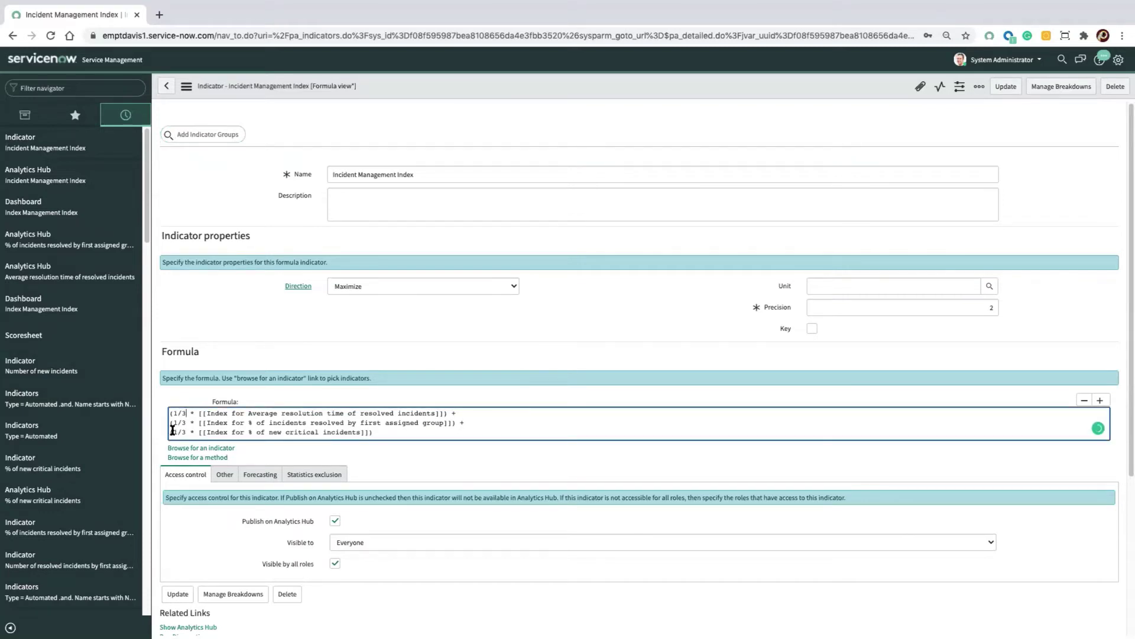
{"action": "key", "text": "BackSpace"}
{"action": "key", "text": "BackSpace"}
{"action": "key", "text": "BackSpace"}
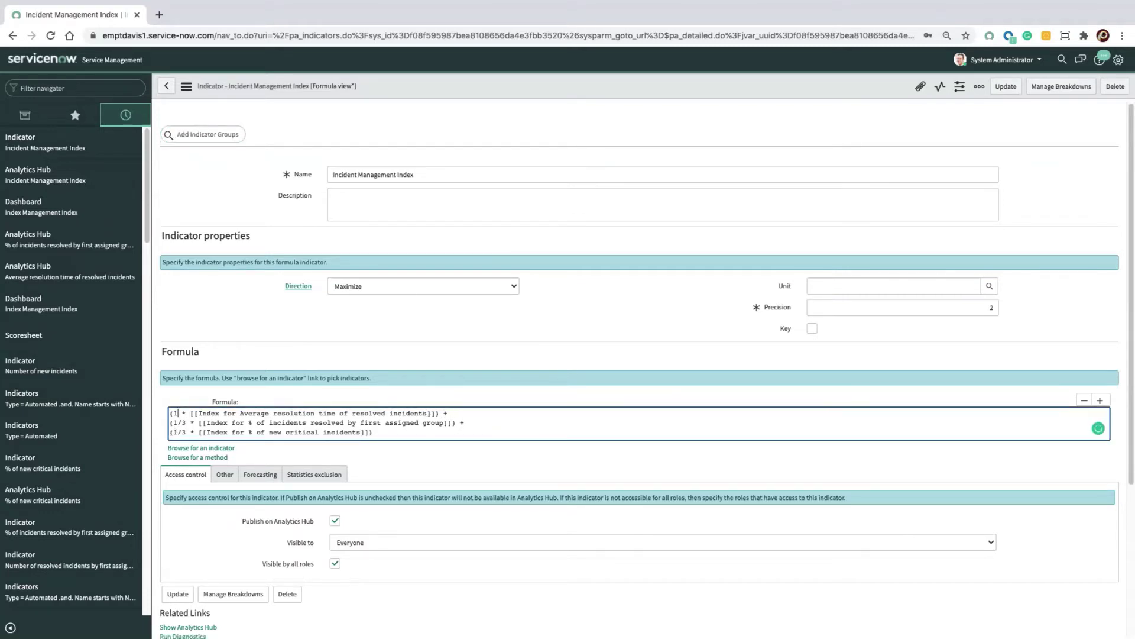
{"action": "type", "text": ".3"}
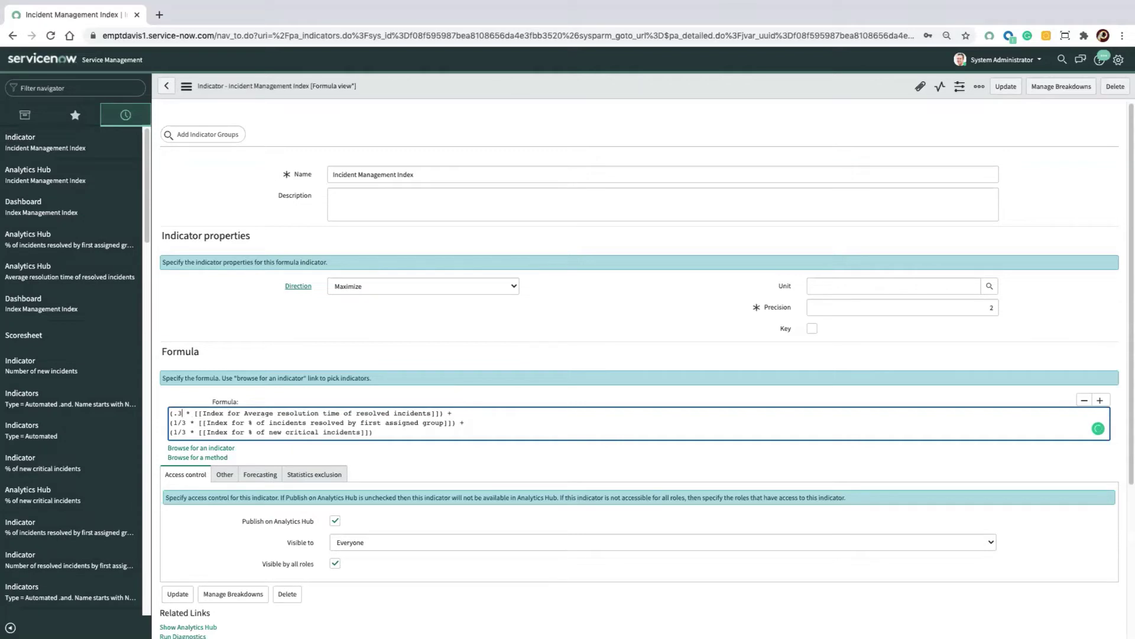
{"action": "key", "text": "BackSpace"}
{"action": "key", "text": "BackSpace"}
{"action": "key", "text": "BackSpace"}
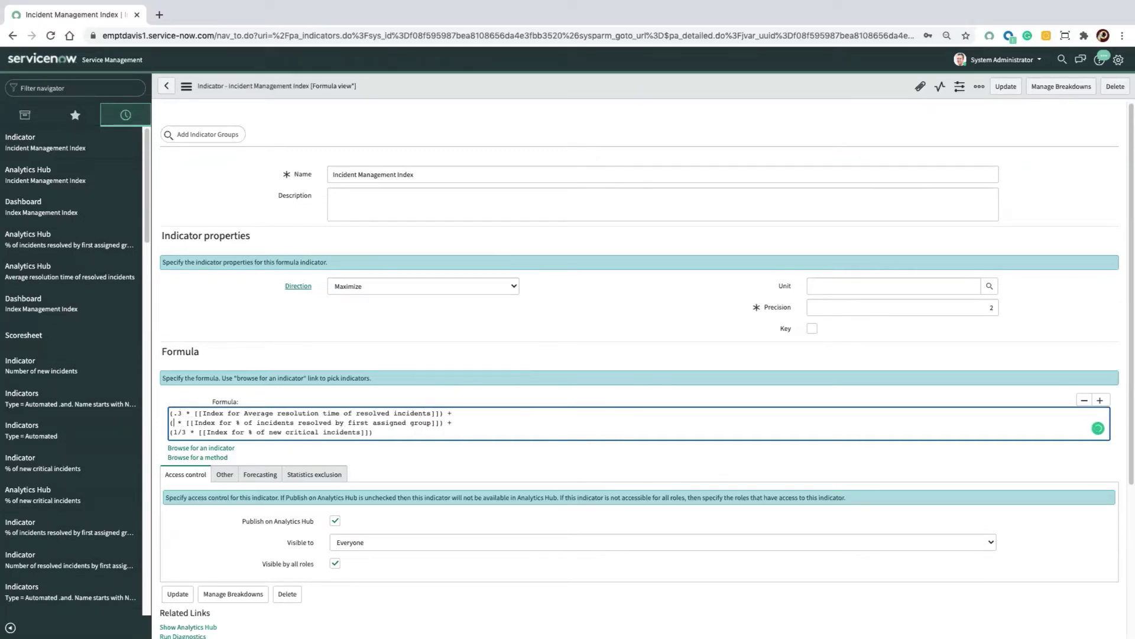
{"action": "type", "text": ".3"}
{"action": "key", "text": "Down"}
{"action": "key", "text": "BackSpace"}
{"action": "key", "text": "BackSpace"}
{"action": "key", "text": "BackSpace"}
{"action": "type", "text": ".4"}
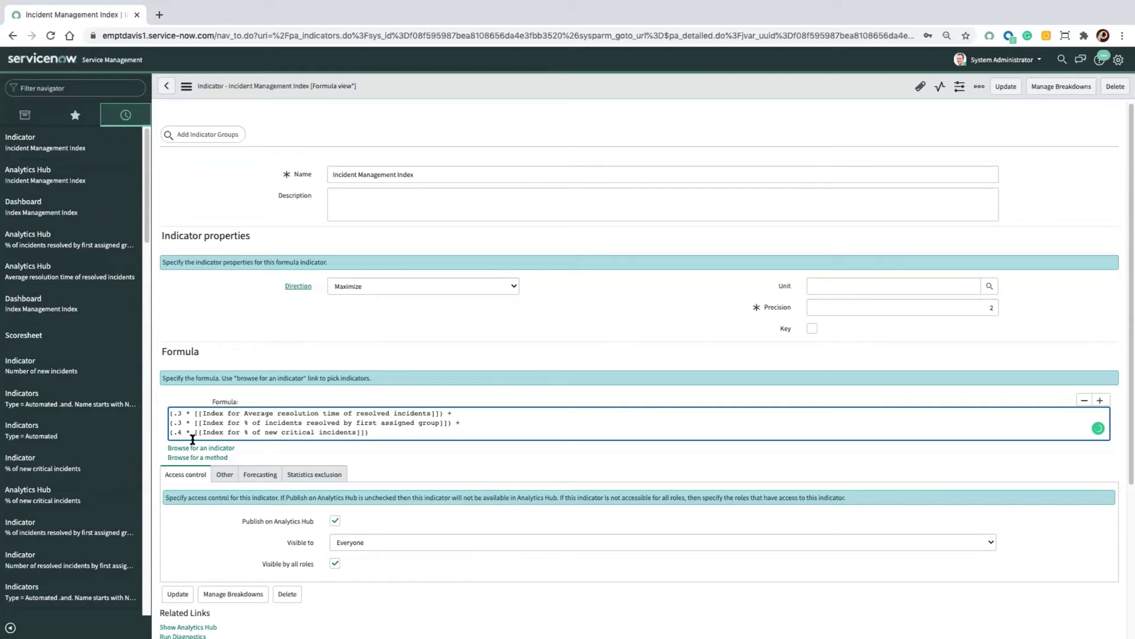
Set the formula weights to .25 for average resolution time, .25 for first assigned group and .5 for new critical incidents, and save the indicator.
{"action": "left_click", "coordinate": [182, 413]}
{"action": "key", "text": "BackSpace"}
{"action": "type", "text": "25"}
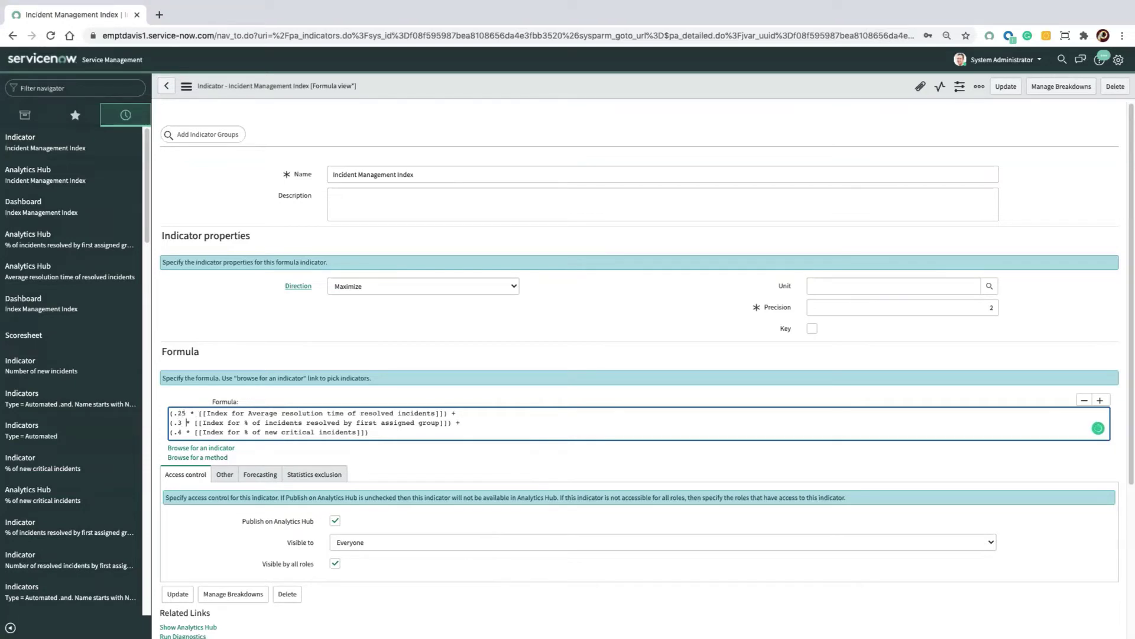
{"action": "key", "text": "BackSpace"}
{"action": "type", "text": "25"}
{"action": "key", "text": "Down"}
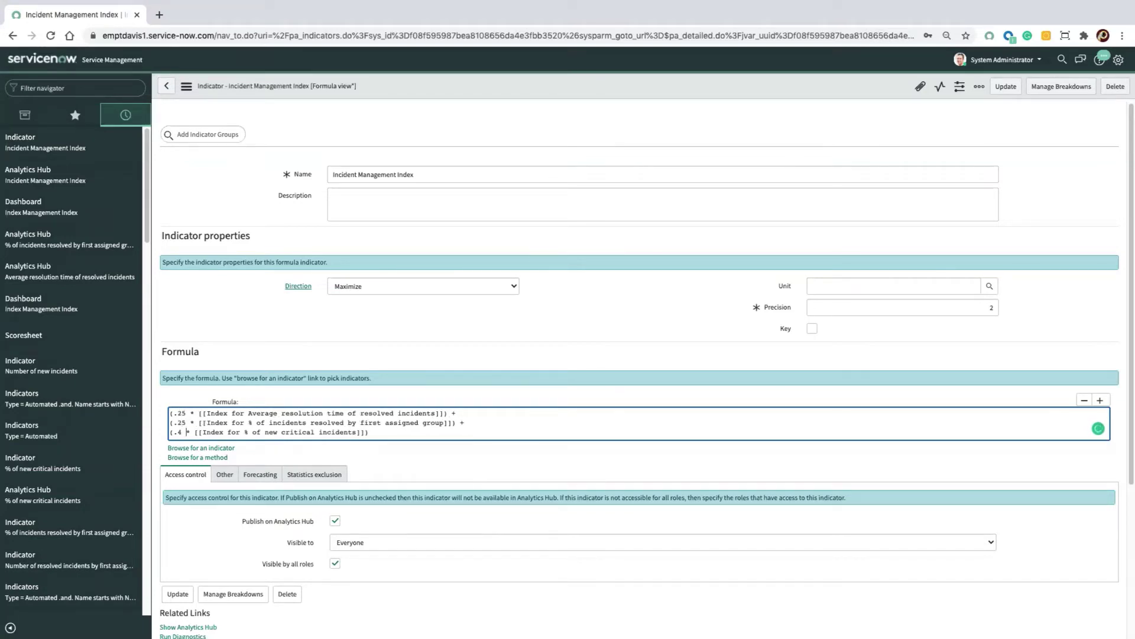
{"action": "key", "text": "BackSpace"}
{"action": "type", "text": "5"}
{"action": "left_click", "coordinate": [1006, 89]}
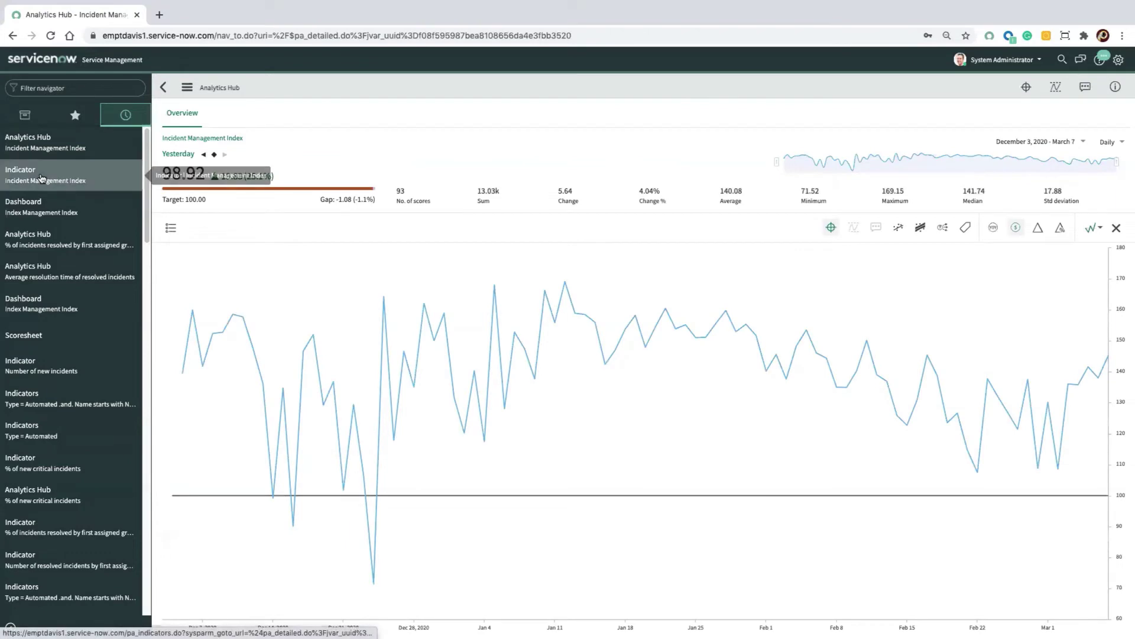
Reopen the Incident Management Index record to check its formula, and return to the Index Management Index dashboard without the widget pane.
{"action": "left_click", "coordinate": [42, 178]}
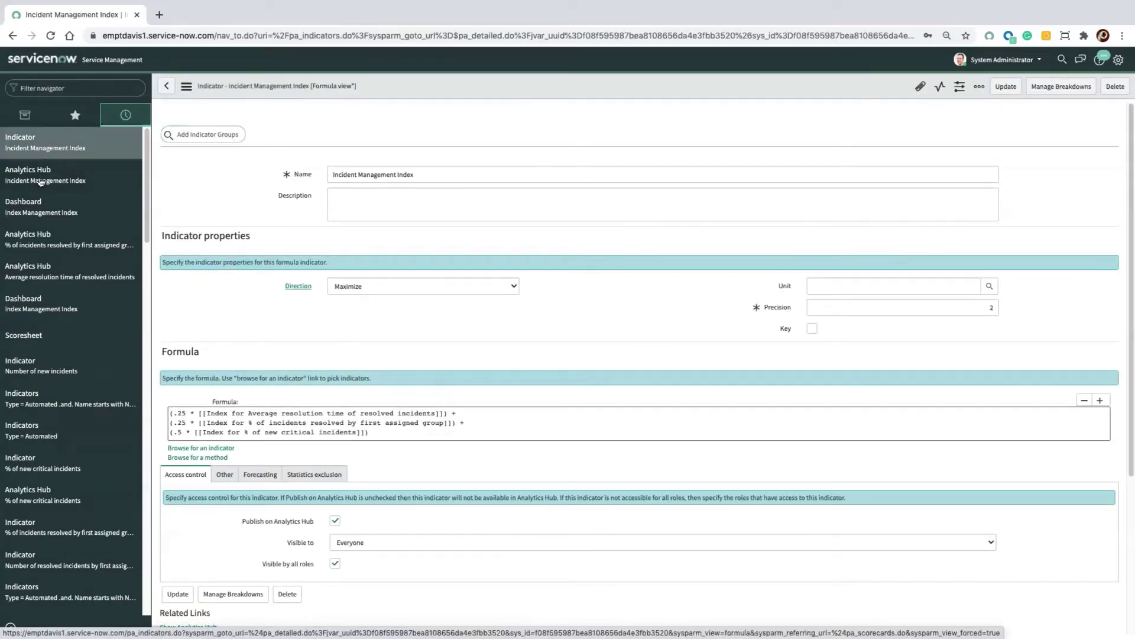
{"action": "left_click", "coordinate": [50, 201]}
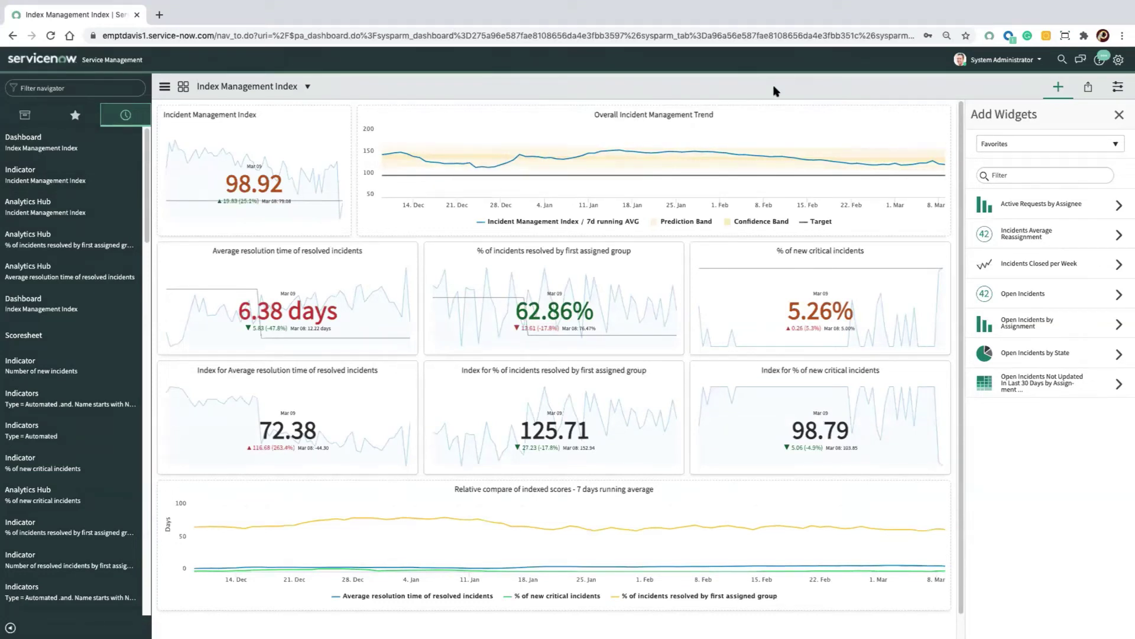
{"action": "left_click", "coordinate": [1120, 117]}
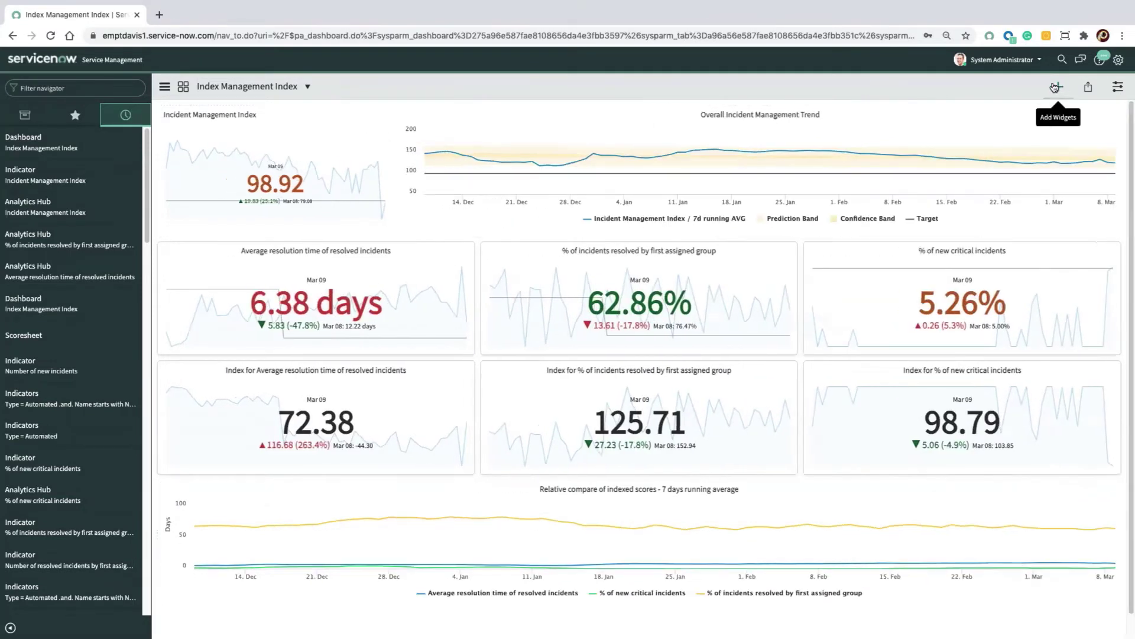